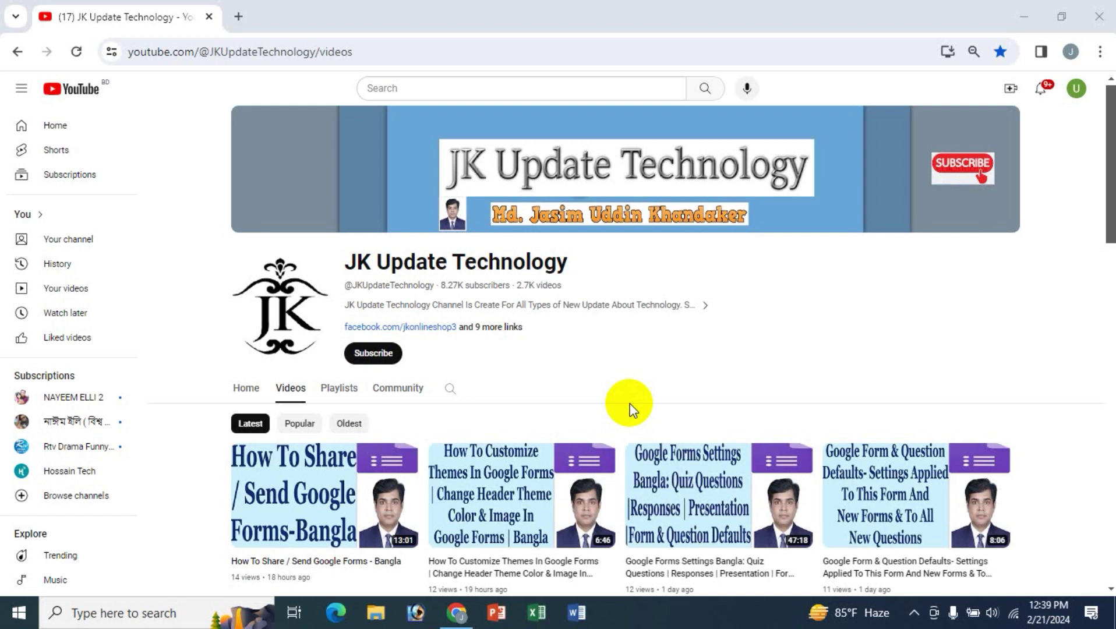
- Search Google for "google forms" in a new browser tab
{"action": "left_click", "coordinate": [235, 17]}
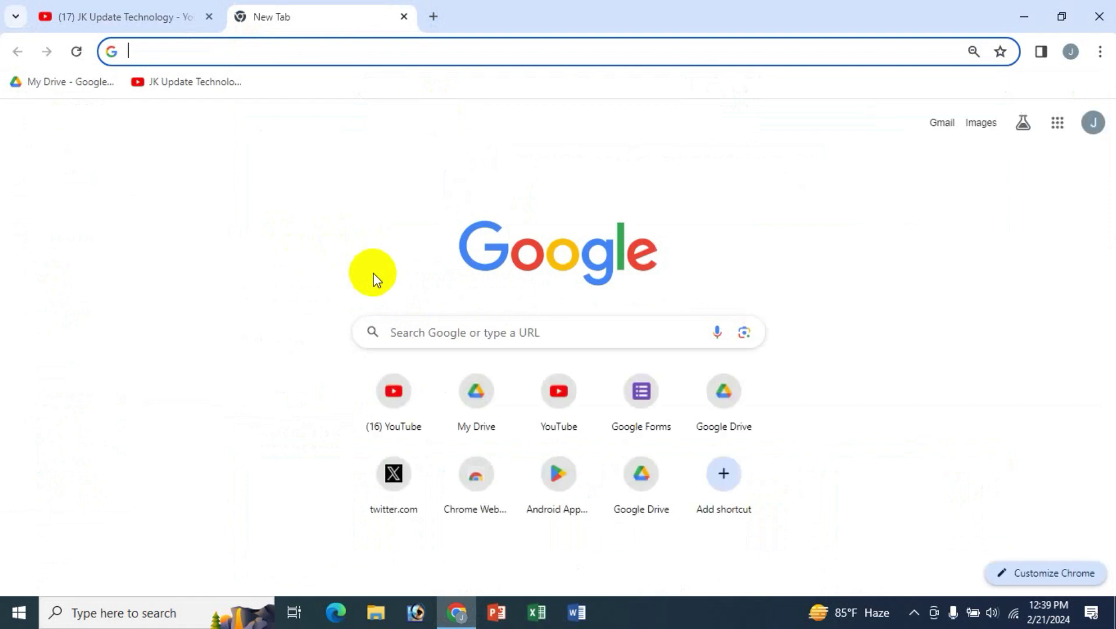
{"action": "type", "text": "f"}
{"action": "key", "text": "Escape"}
{"action": "left_click", "coordinate": [473, 331]}
{"action": "left_click", "coordinate": [423, 366]}
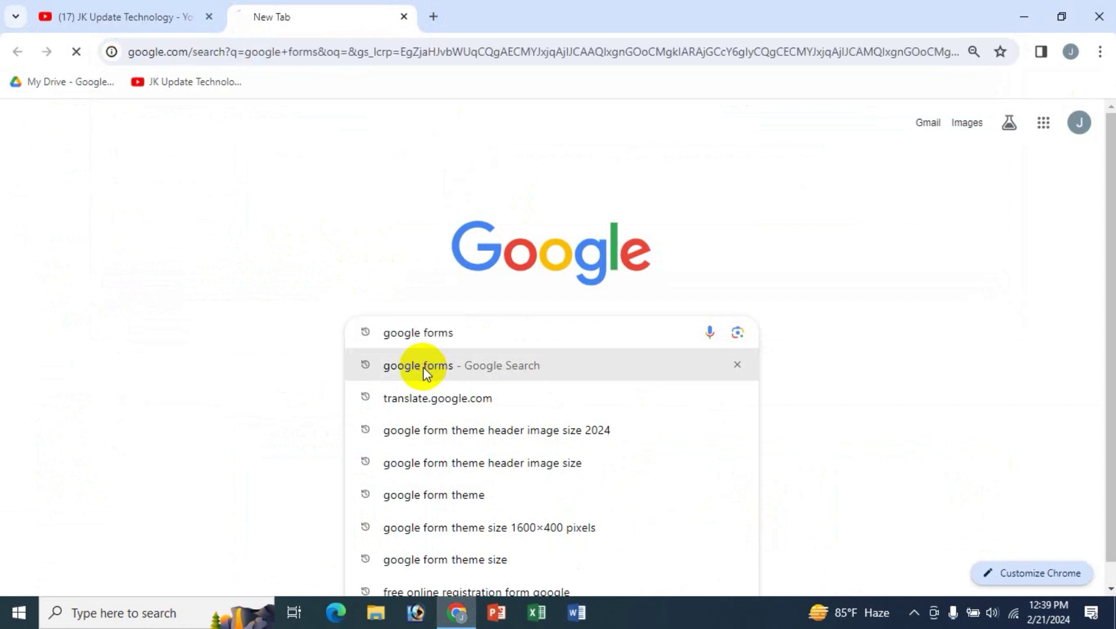
- Replace the search tab with a fresh one, open Google Forms from the Google apps list, and browse the recent forms
{"action": "left_click", "coordinate": [431, 18]}
{"action": "left_click", "coordinate": [402, 18]}
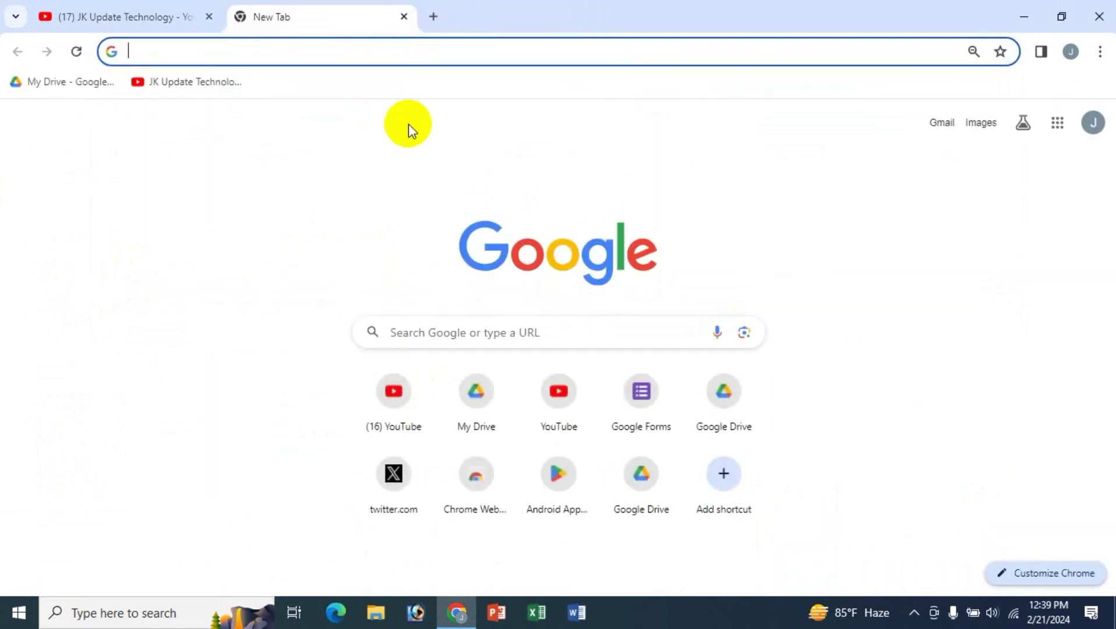
{"action": "left_click", "coordinate": [1057, 123]}
{"action": "scroll", "coordinate": [1042, 305], "scroll_direction": "down", "scroll_amount": 5}
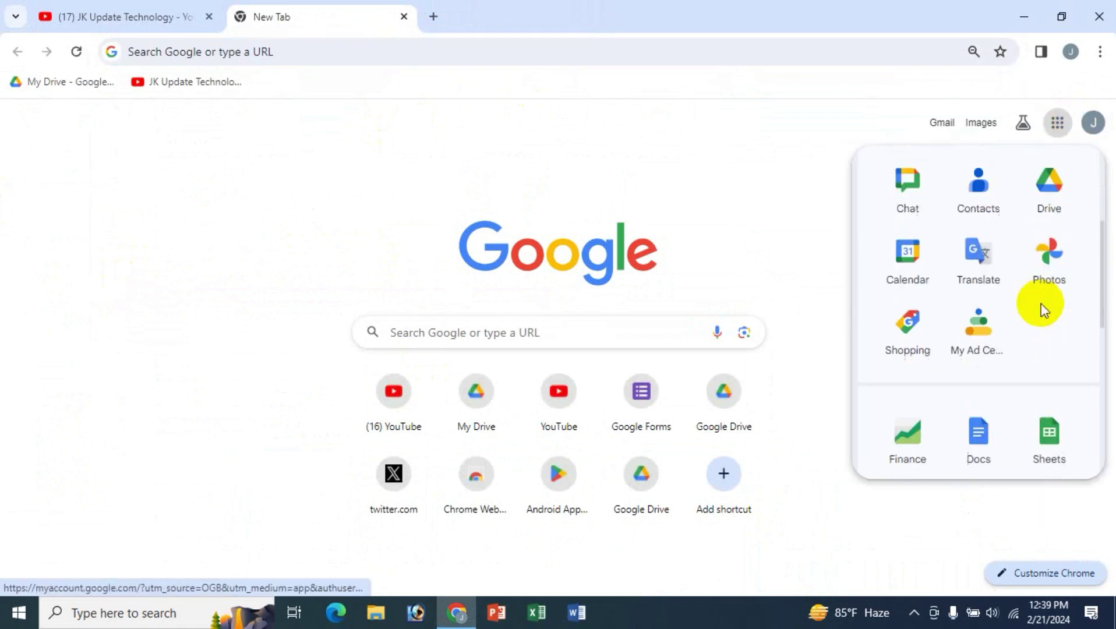
{"action": "scroll", "coordinate": [1004, 366], "scroll_direction": "down", "scroll_amount": 3}
{"action": "left_click", "coordinate": [1049, 384]}
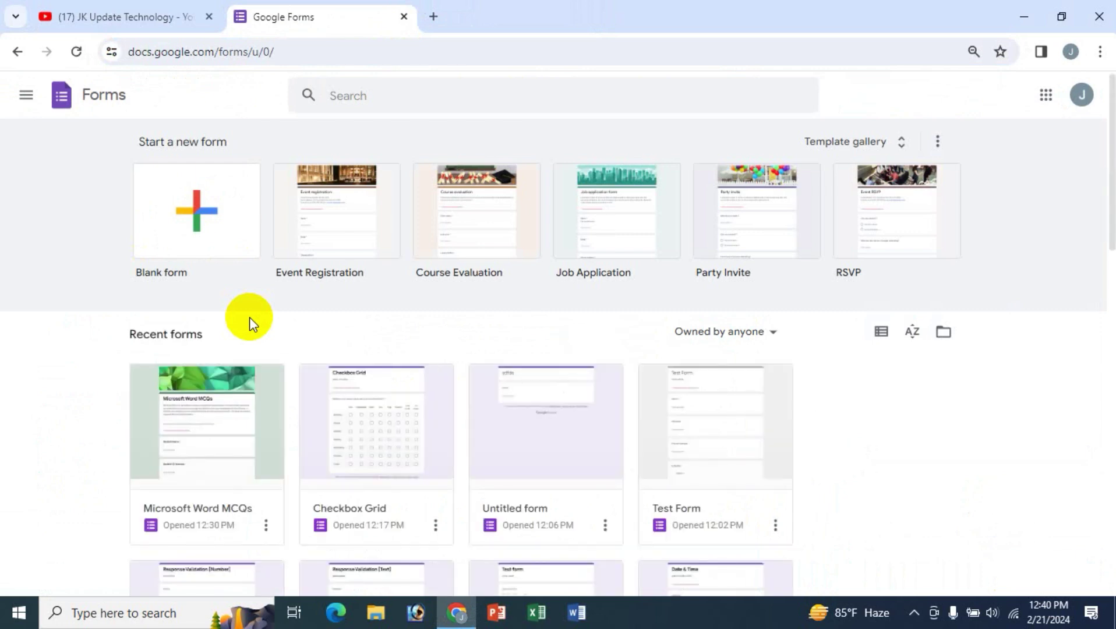
{"action": "scroll", "coordinate": [874, 492], "scroll_direction": "down", "scroll_amount": 3}
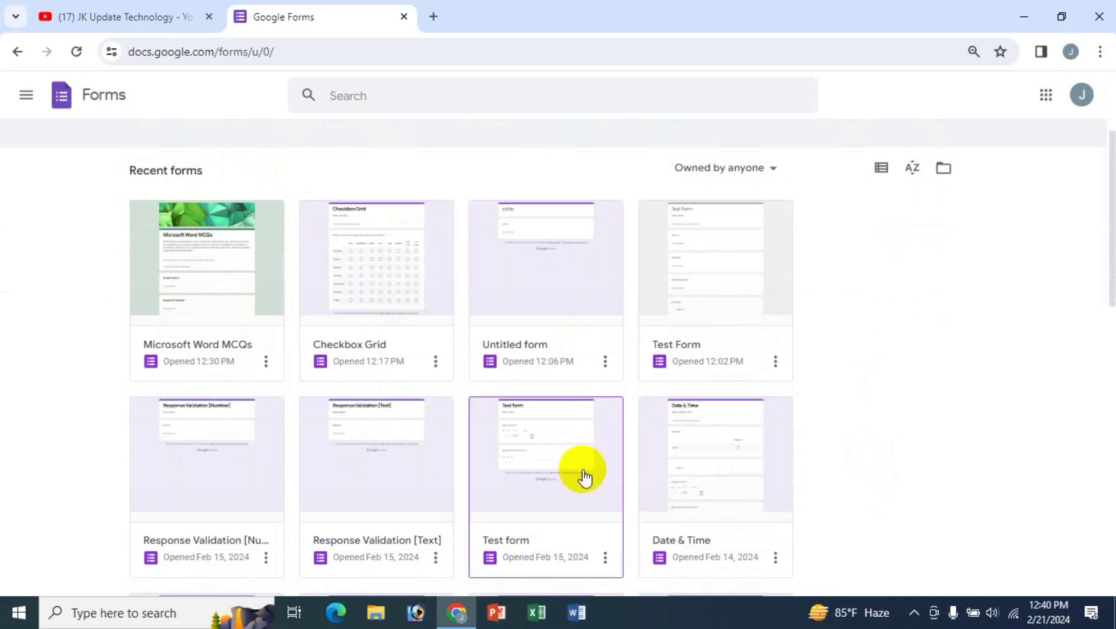
{"action": "scroll", "coordinate": [580, 478], "scroll_direction": "down", "scroll_amount": 4}
{"action": "scroll", "coordinate": [584, 477], "scroll_direction": "up", "scroll_amount": 6}
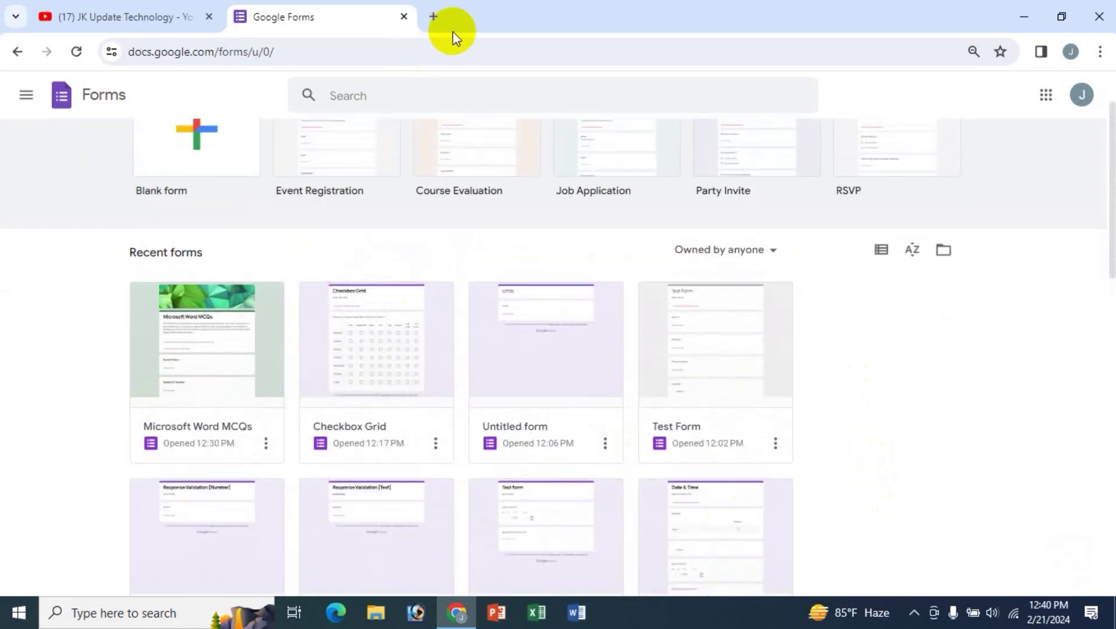
- Open drive.google.com in a new browser tab and look through the suggested files
{"action": "left_click", "coordinate": [434, 18]}
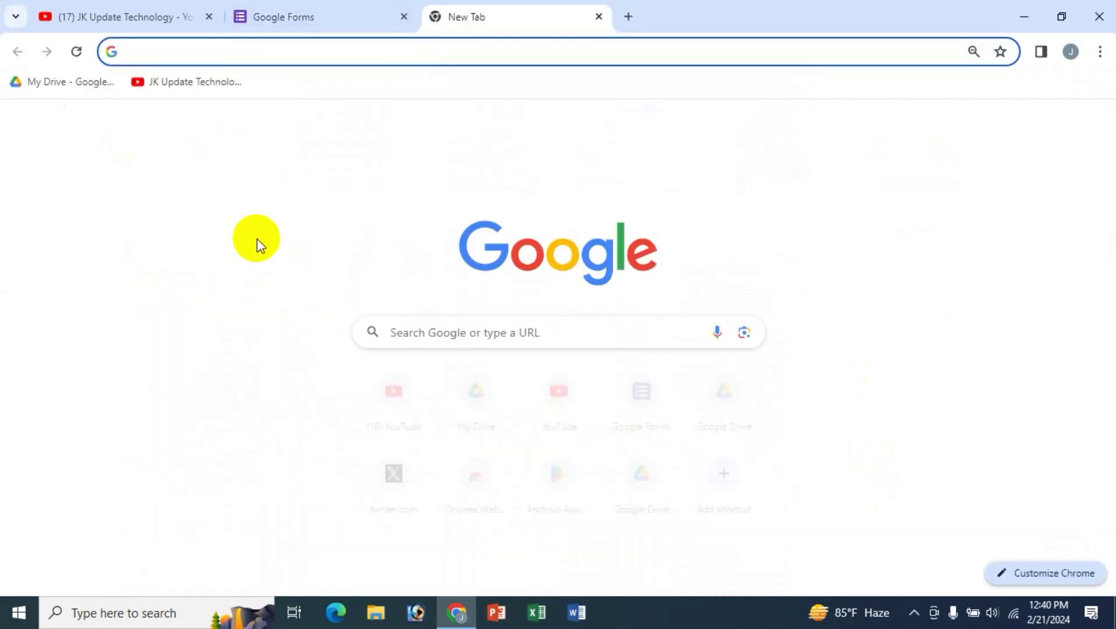
{"action": "type", "text": "d"}
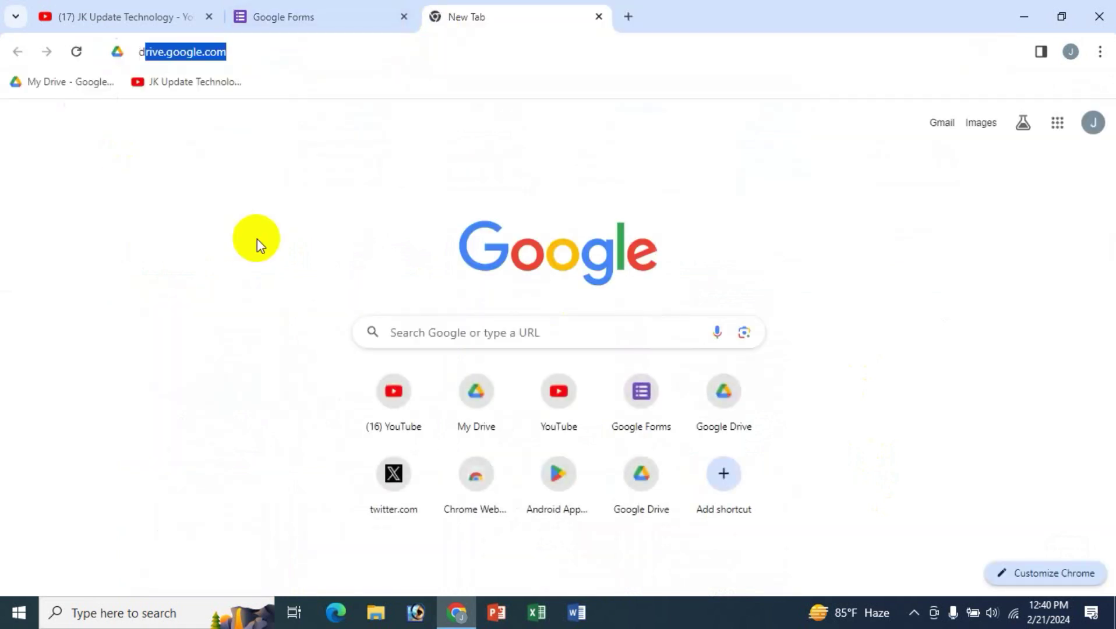
{"action": "key", "text": "Return"}
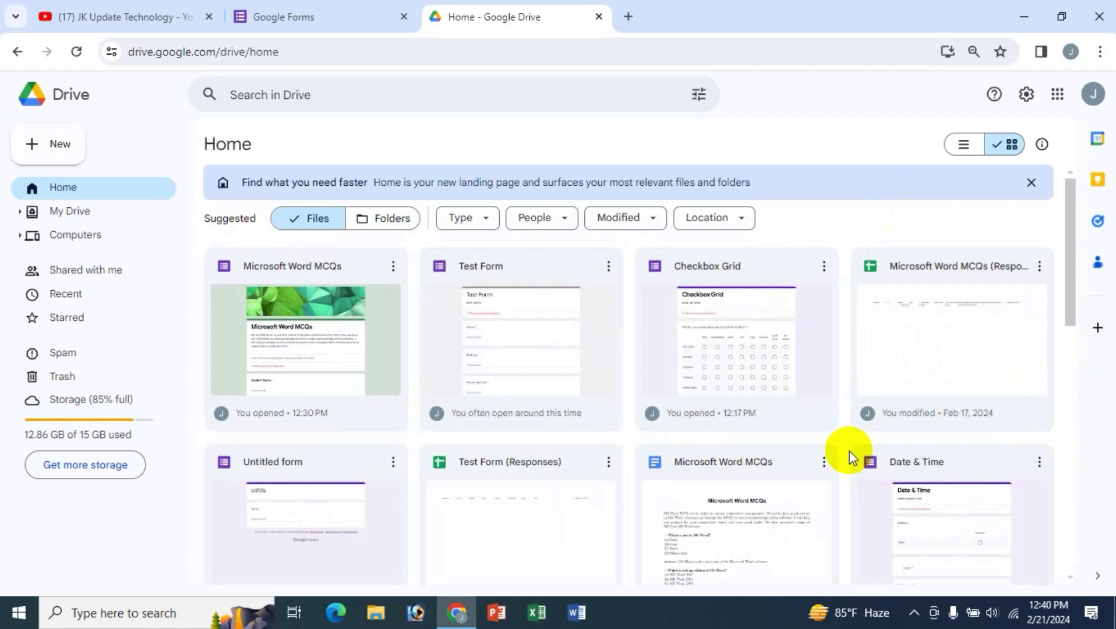
{"action": "scroll", "coordinate": [849, 457], "scroll_direction": "down", "scroll_amount": 3}
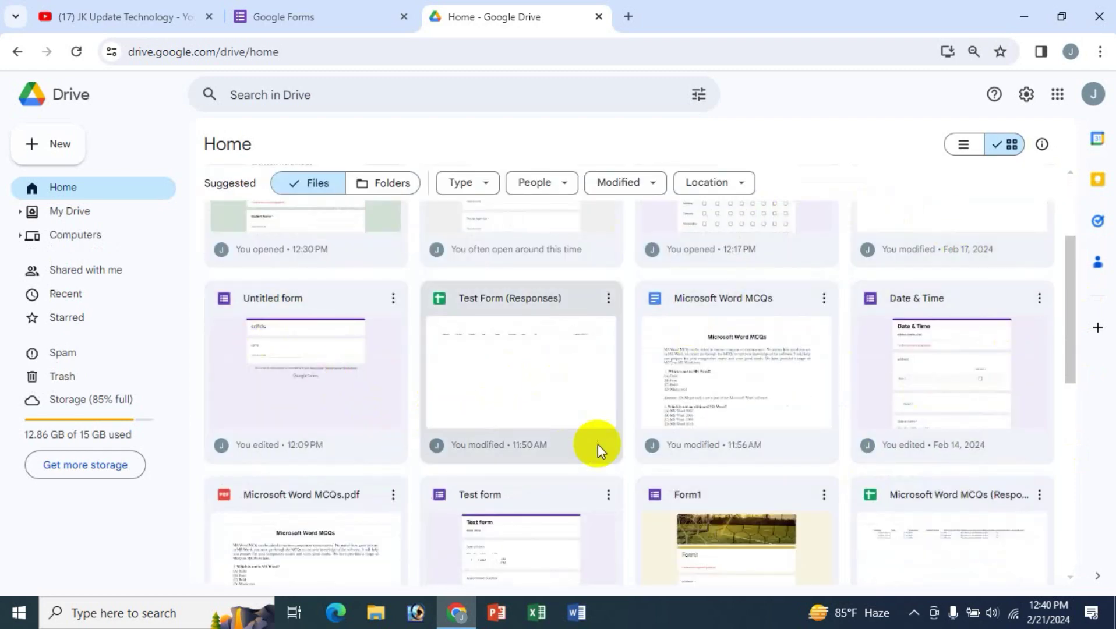
{"action": "scroll", "coordinate": [597, 444], "scroll_direction": "up", "scroll_amount": 3}
- Search Google Drive for "checkbox grid" and check the folder locations of the form and its responses spreadsheet
{"action": "left_click", "coordinate": [347, 17]}
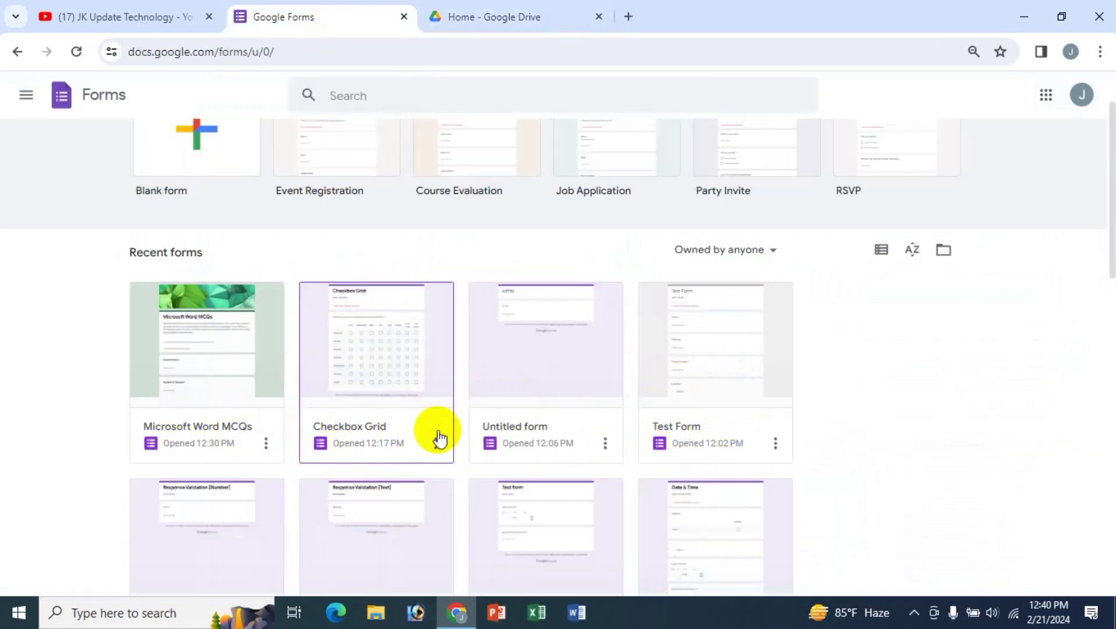
{"action": "left_click", "coordinate": [524, 12]}
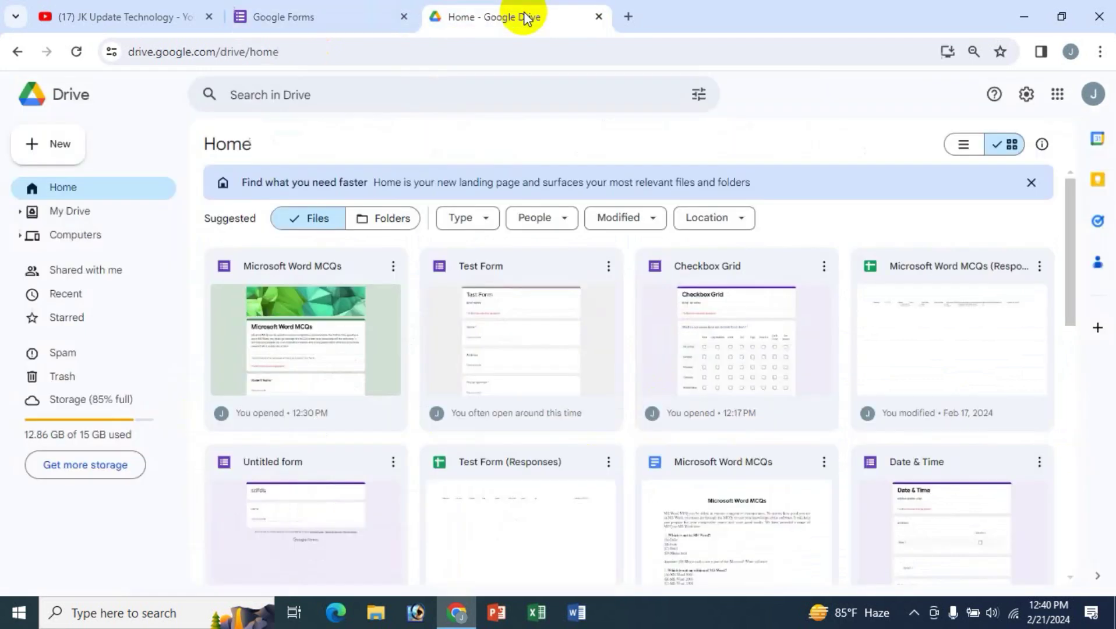
{"action": "left_click", "coordinate": [311, 93]}
{"action": "type", "text": "chec"}
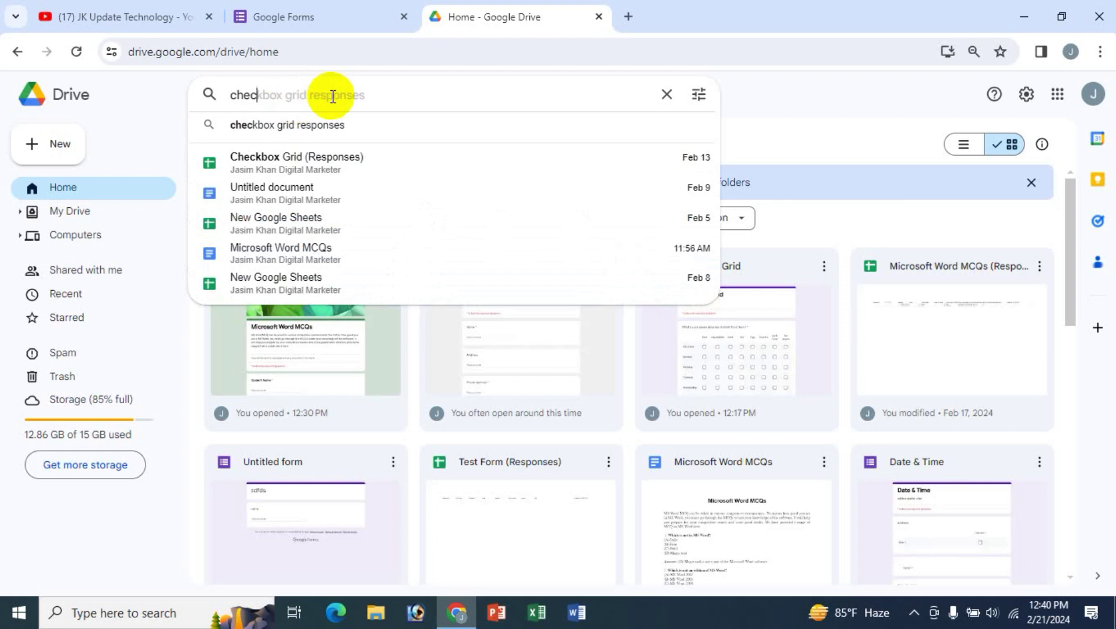
{"action": "type", "text": "kbox grid"}
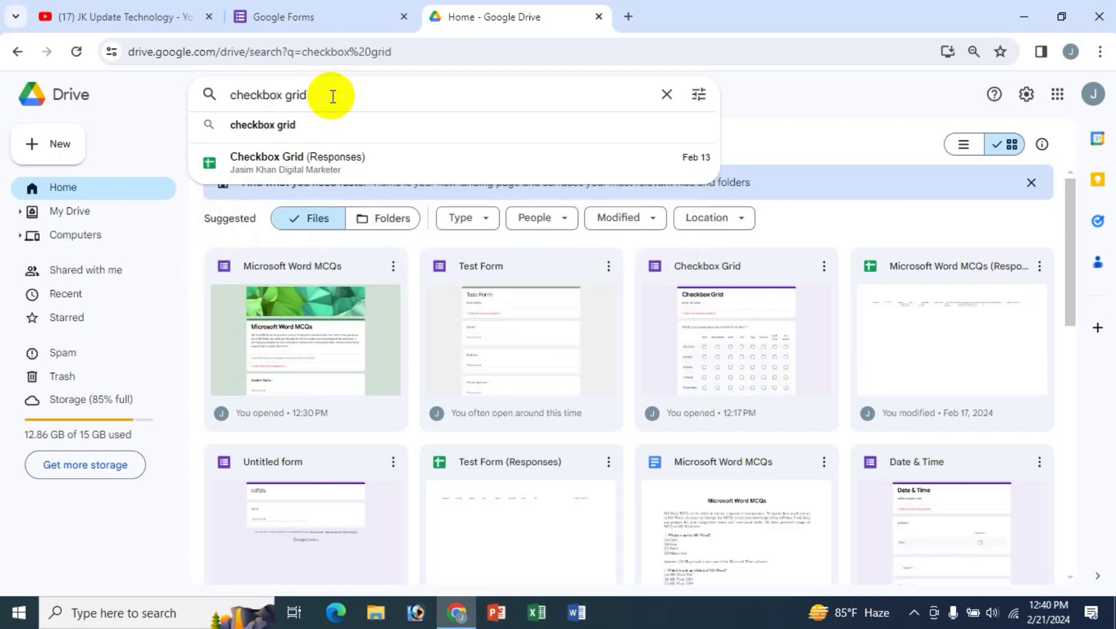
{"action": "key", "text": "Return"}
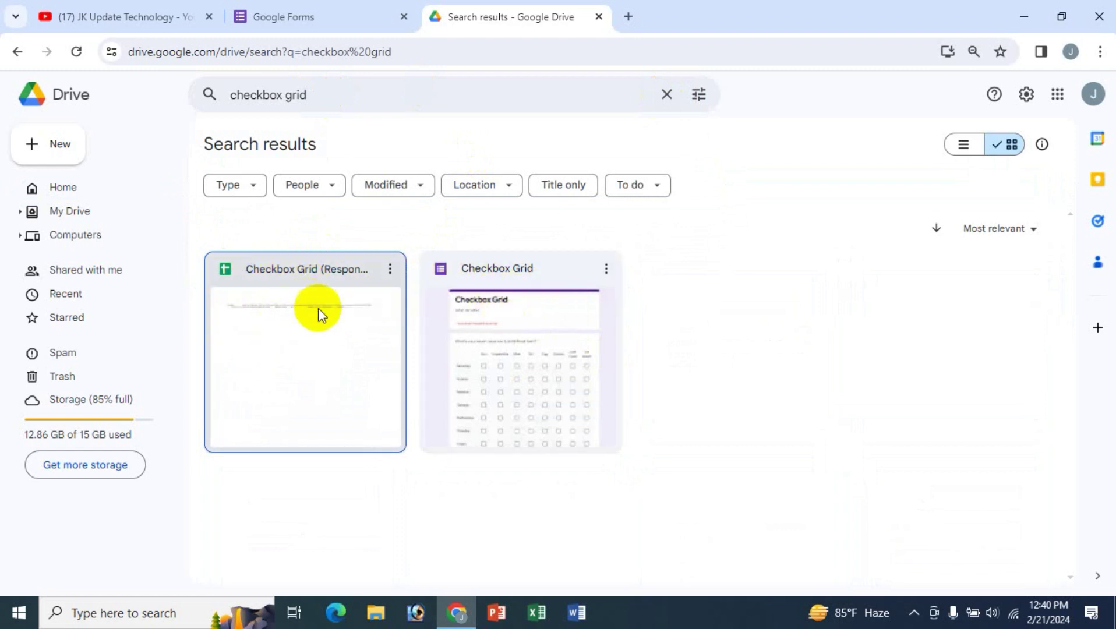
{"action": "left_click", "coordinate": [495, 306]}
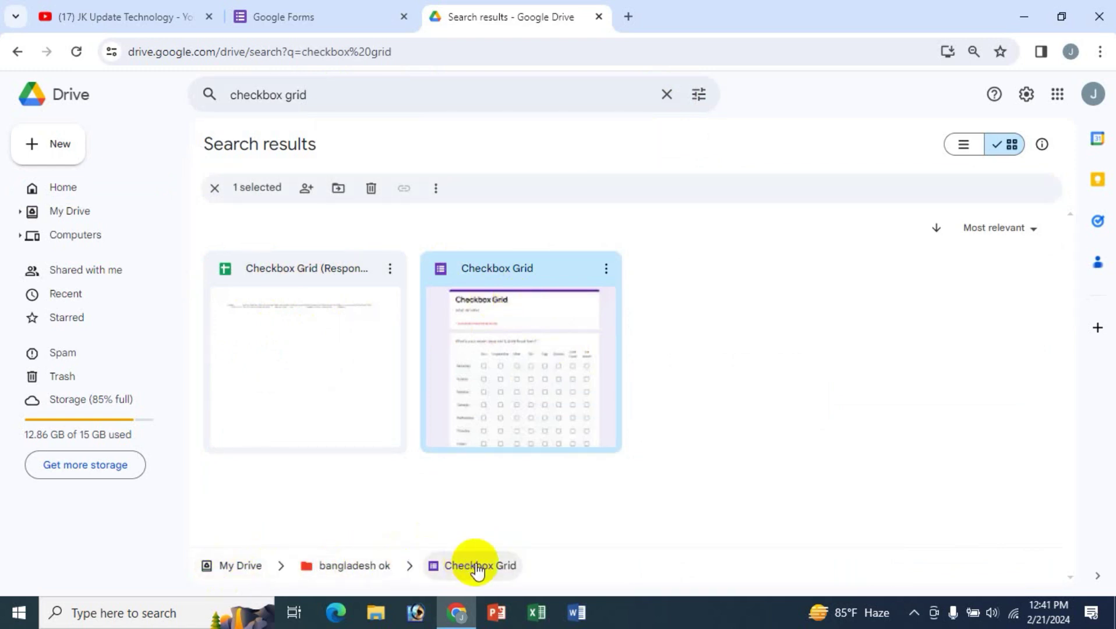
{"action": "left_click", "coordinate": [301, 305]}
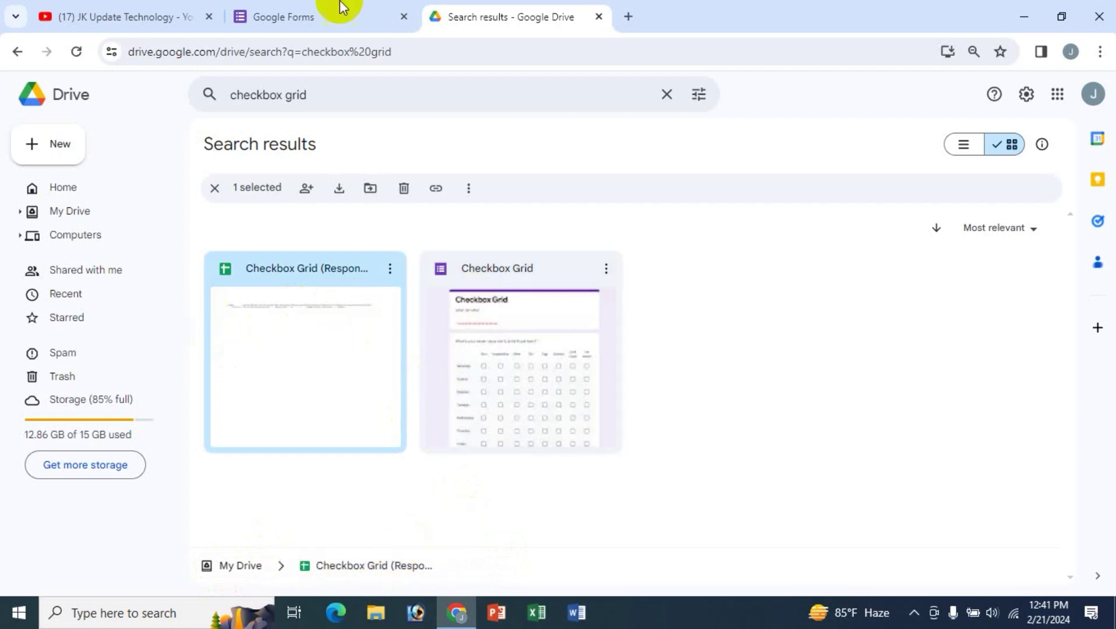
- Open My Drive and compare its contents with the recent forms list in Google Forms
{"action": "left_click", "coordinate": [87, 214]}
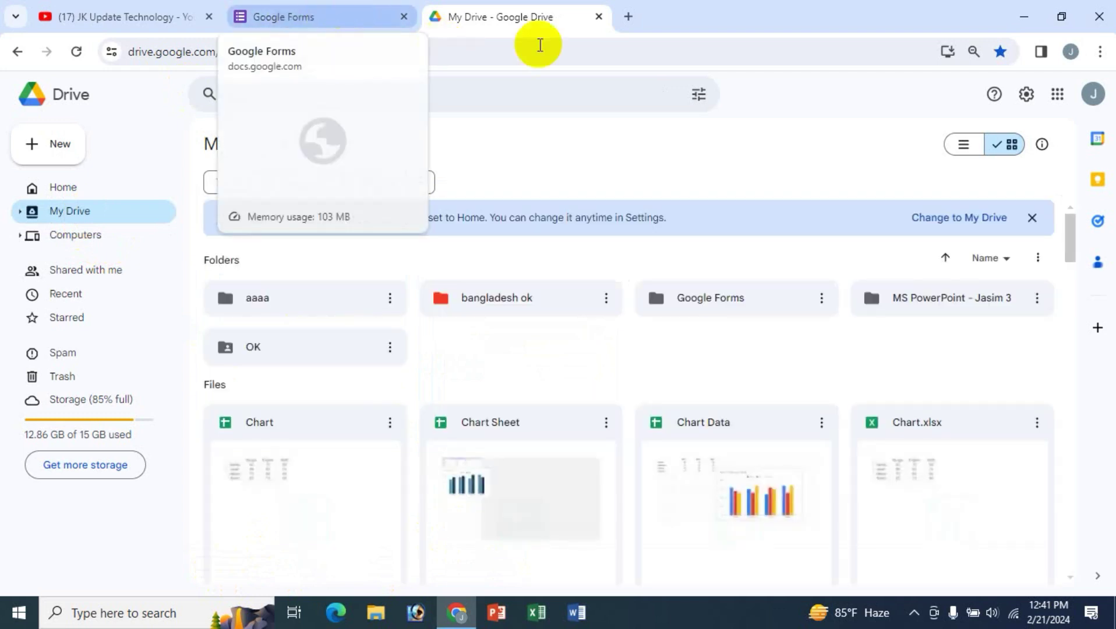
{"action": "left_click", "coordinate": [318, 18]}
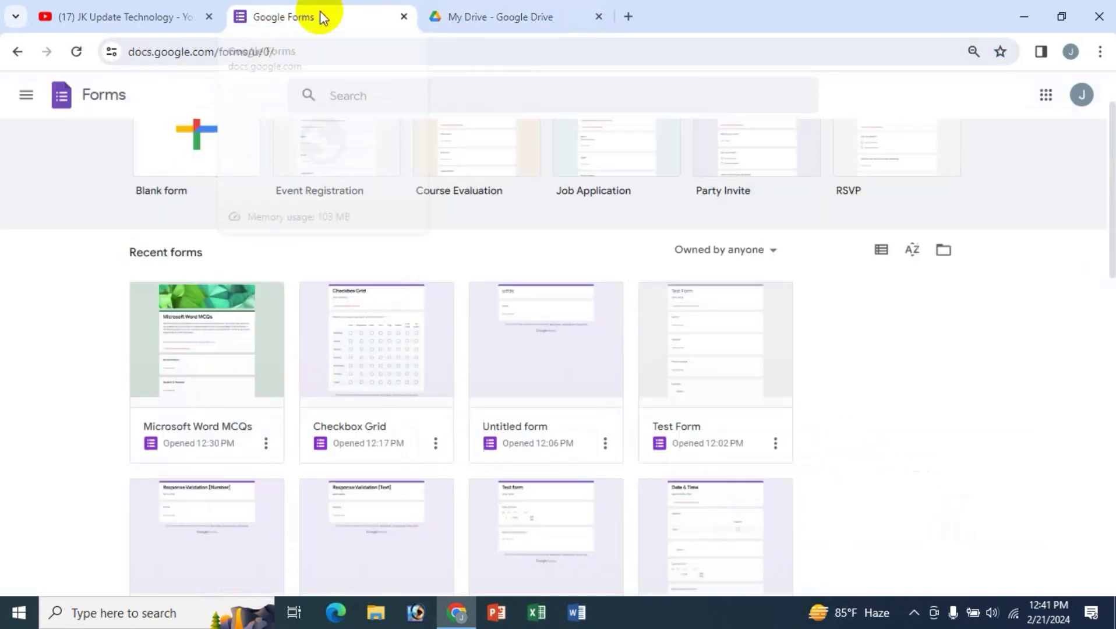
{"action": "left_click", "coordinate": [541, 28]}
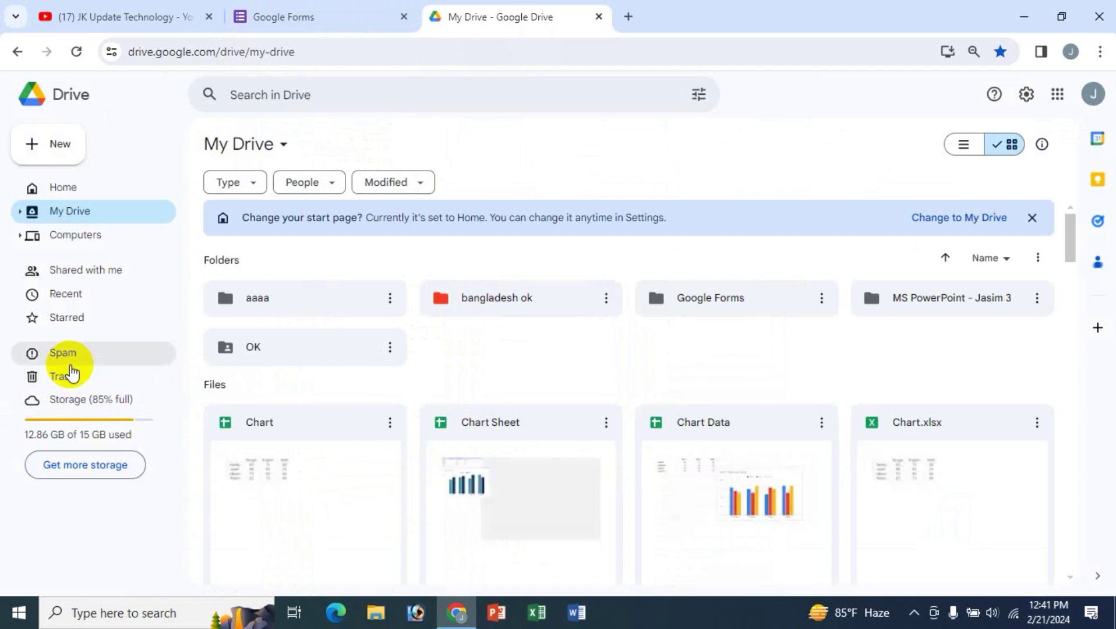
- Switch to Google Forms and rename the recent form "Untitled form" as "Online Bangladesh"
{"action": "left_click", "coordinate": [280, 26]}
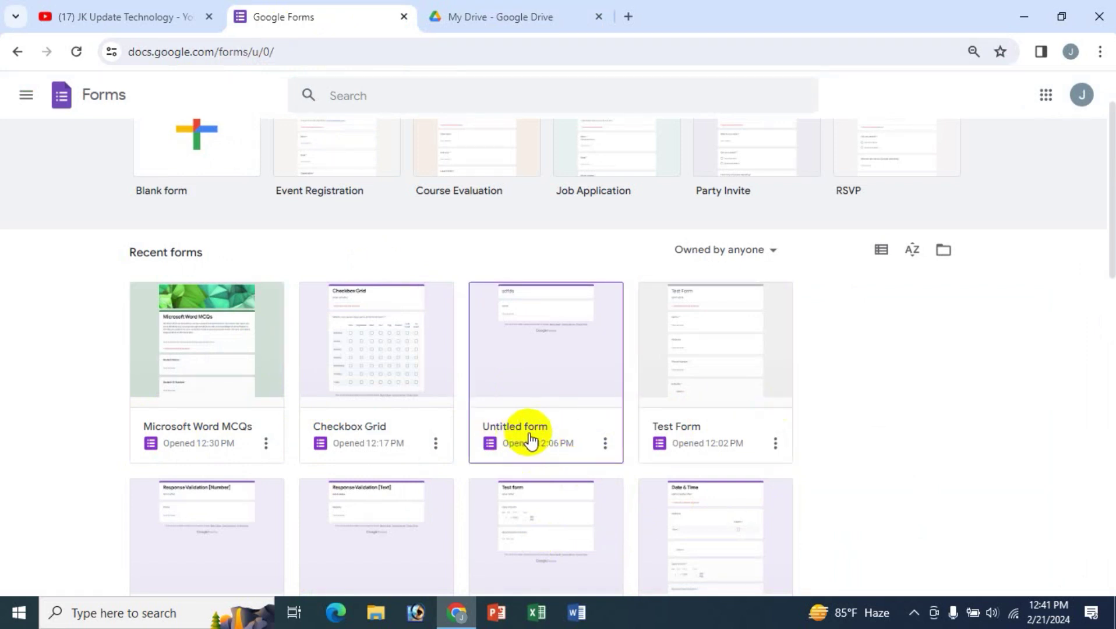
{"action": "left_click", "coordinate": [604, 446]}
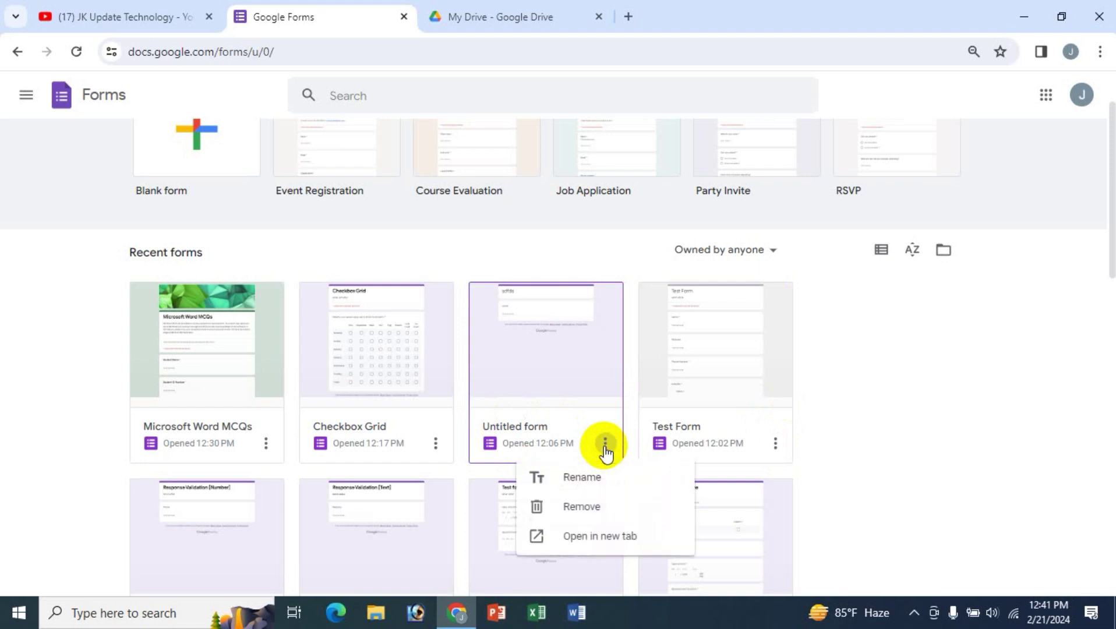
{"action": "left_click", "coordinate": [582, 478]}
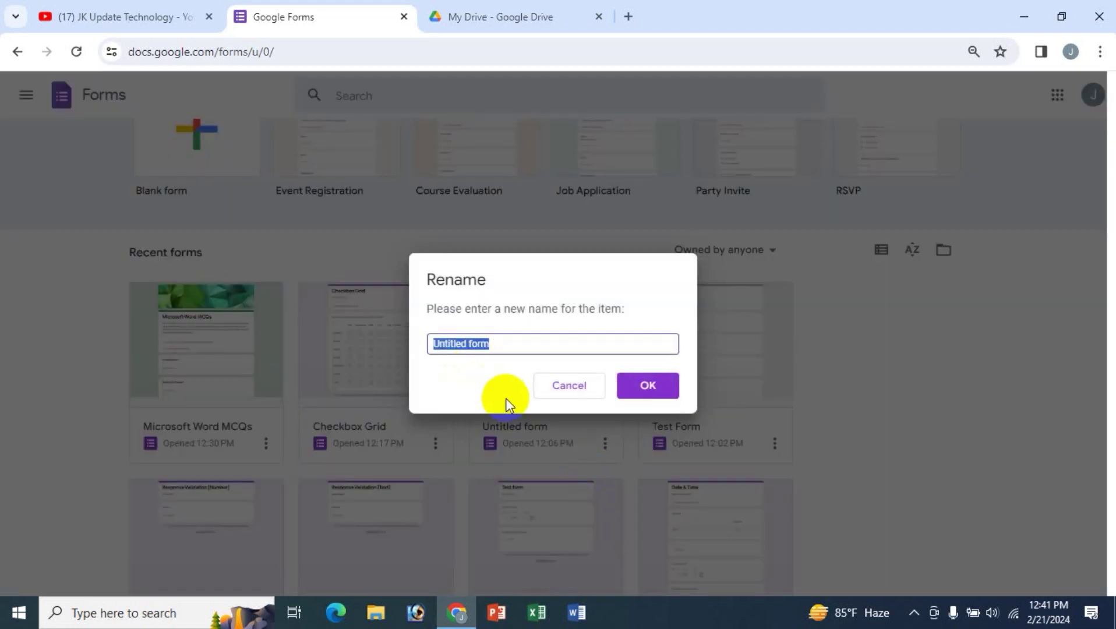
{"action": "type", "text": "On"}
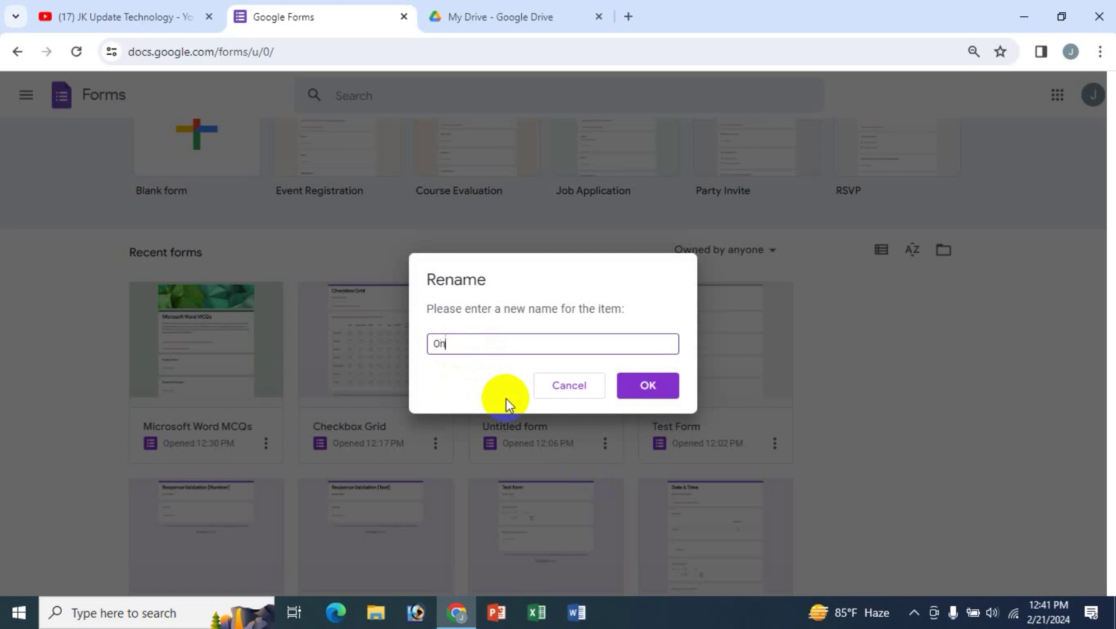
{"action": "type", "text": "line Bangladesh"}
{"action": "left_click", "coordinate": [658, 403]}
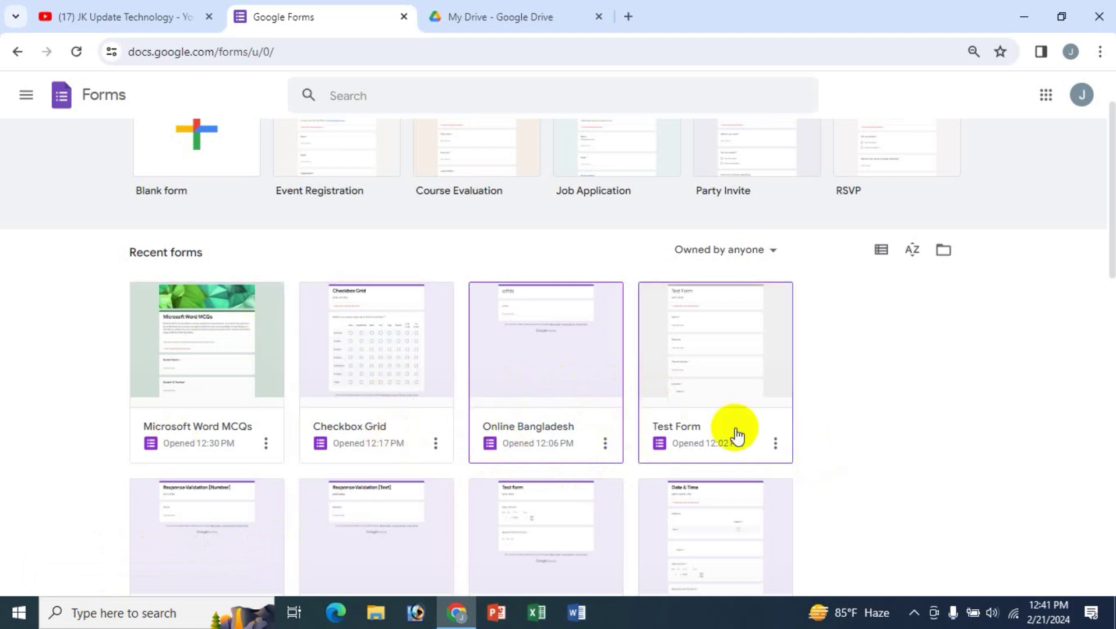
- Remove the Date & Time form from the recent forms by moving it to the trash
{"action": "scroll", "coordinate": [735, 435], "scroll_direction": "down", "scroll_amount": 3}
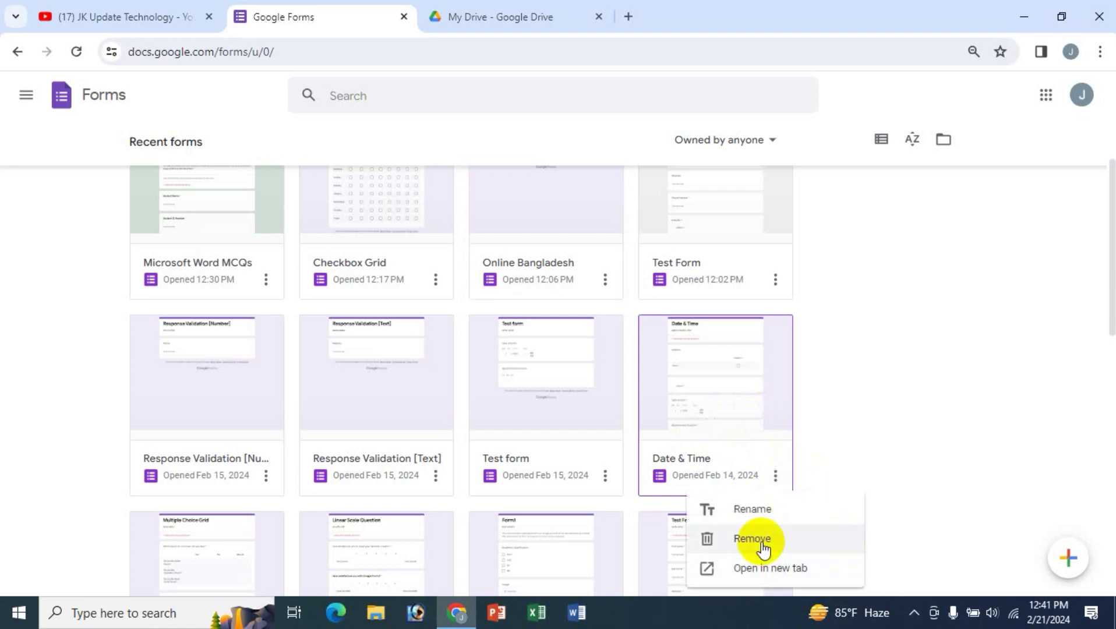
{"action": "left_click", "coordinate": [745, 541]}
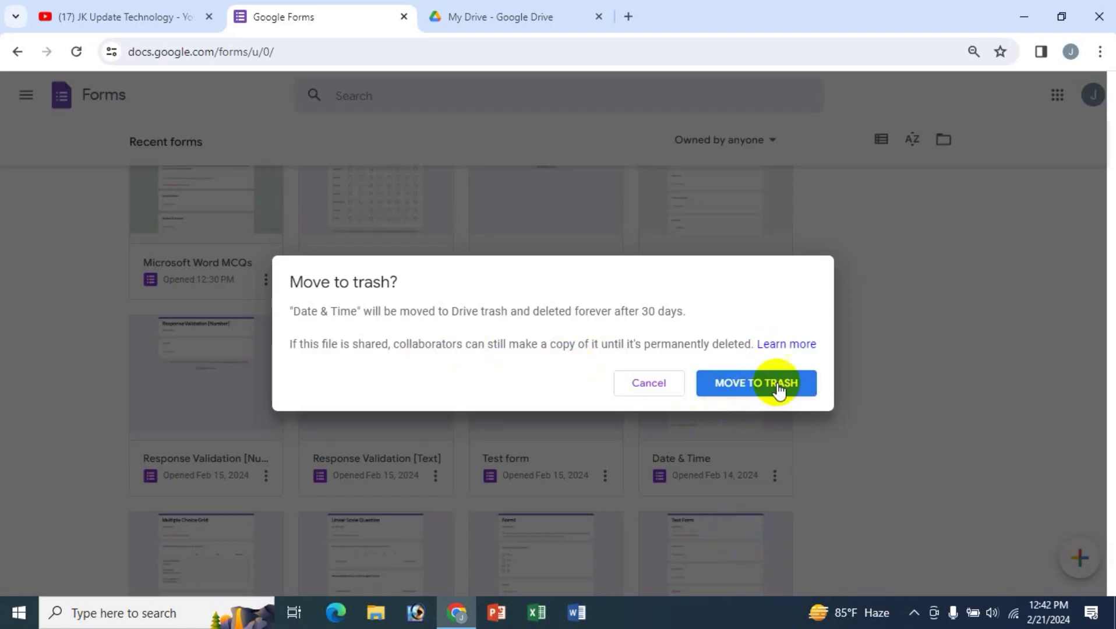
{"action": "left_click", "coordinate": [754, 385]}
{"action": "left_click", "coordinate": [770, 390]}
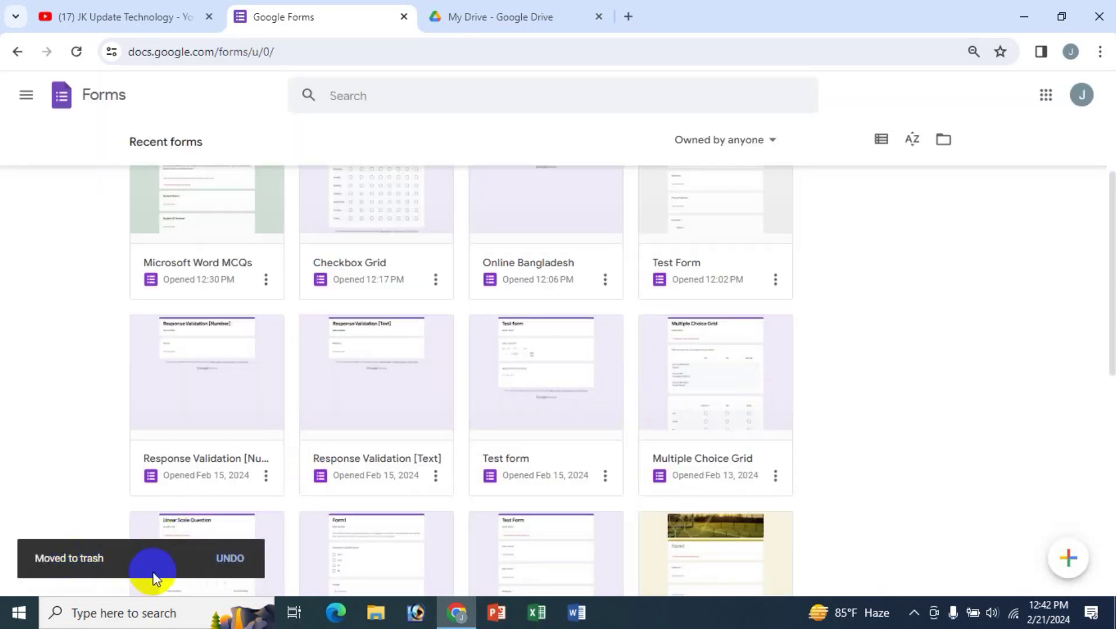
{"action": "left_click", "coordinate": [232, 560]}
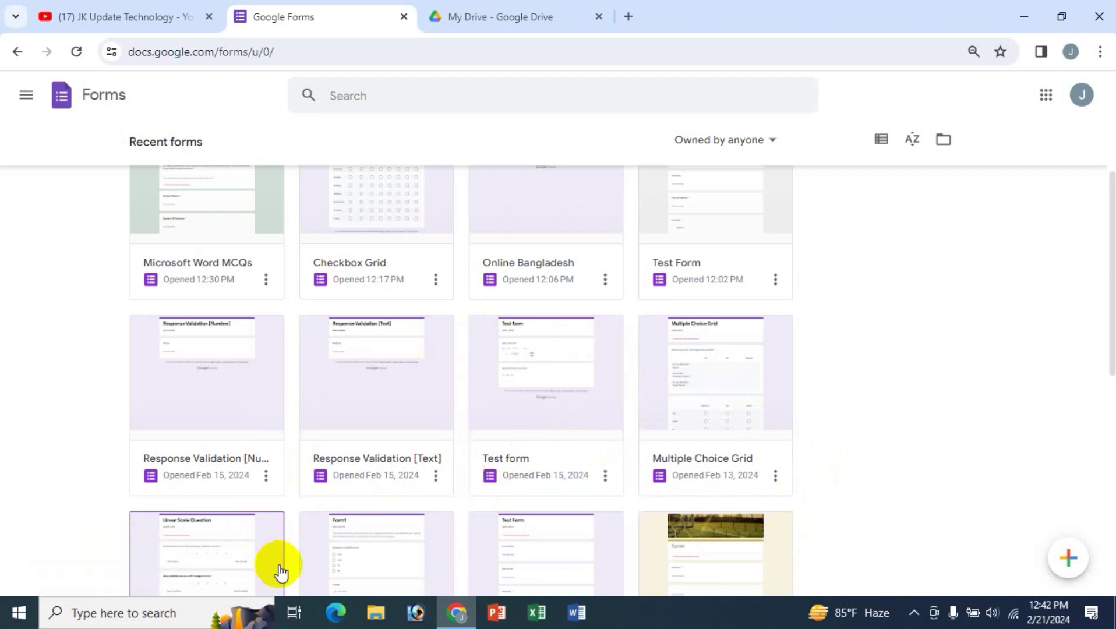
- Switch to Google Drive and restore the Date & Time form from the trash
{"action": "left_click", "coordinate": [530, 18]}
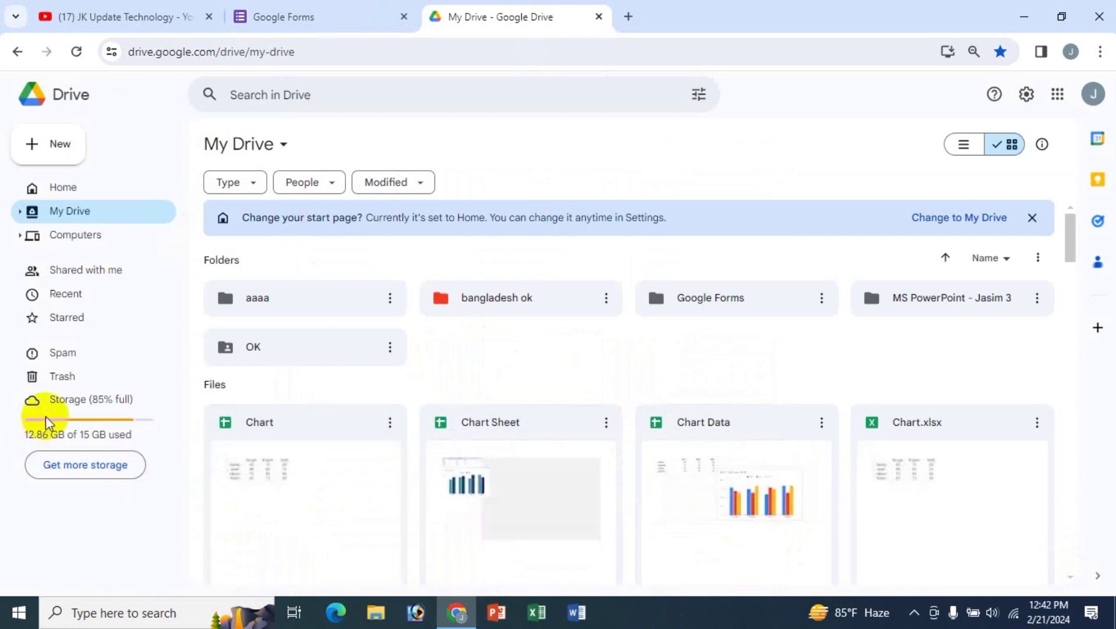
{"action": "left_click", "coordinate": [63, 378]}
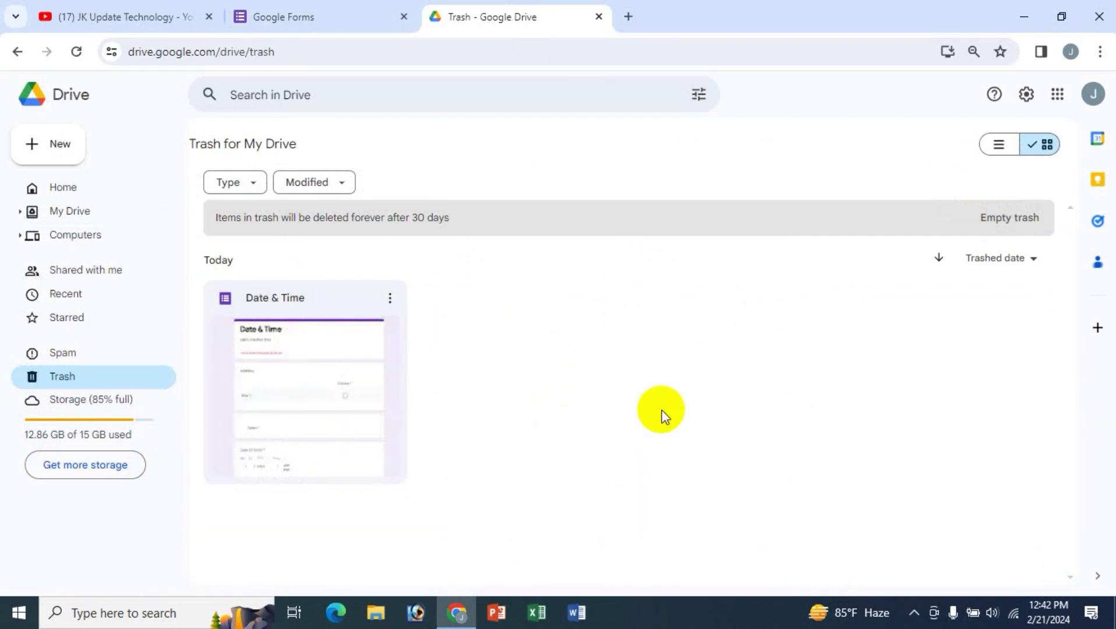
{"action": "left_click", "coordinate": [389, 300]}
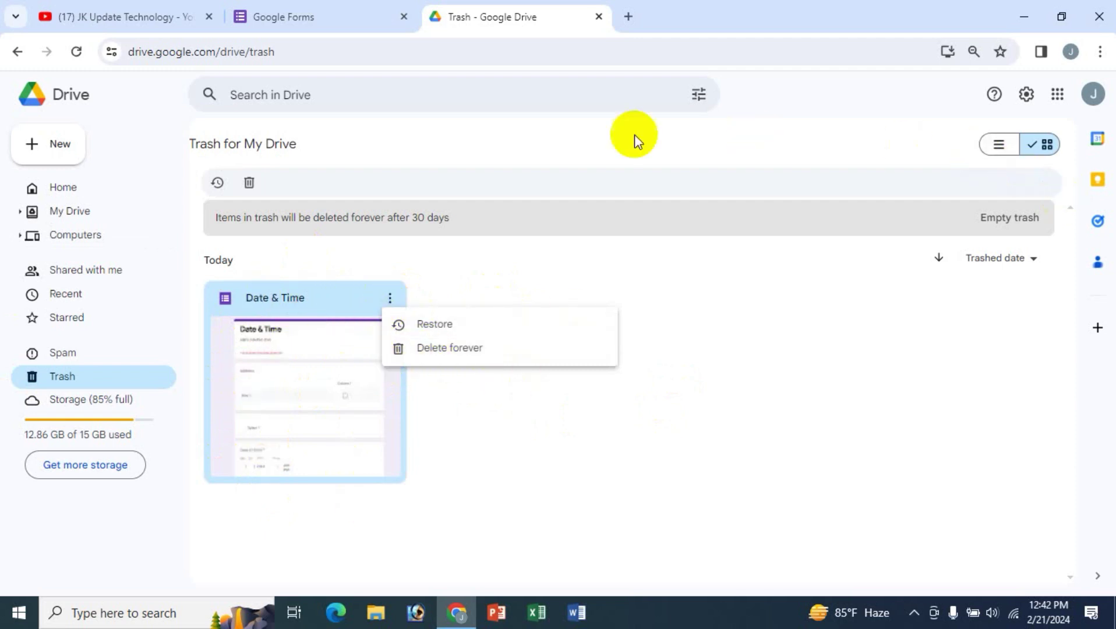
{"action": "left_click", "coordinate": [745, 297]}
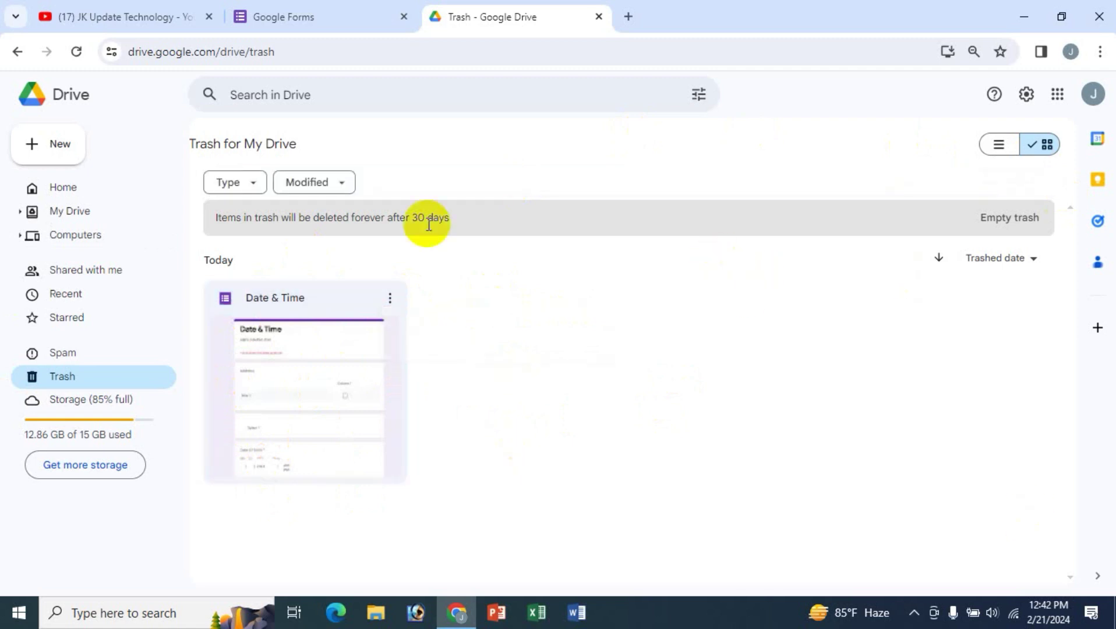
{"action": "left_click", "coordinate": [323, 323]}
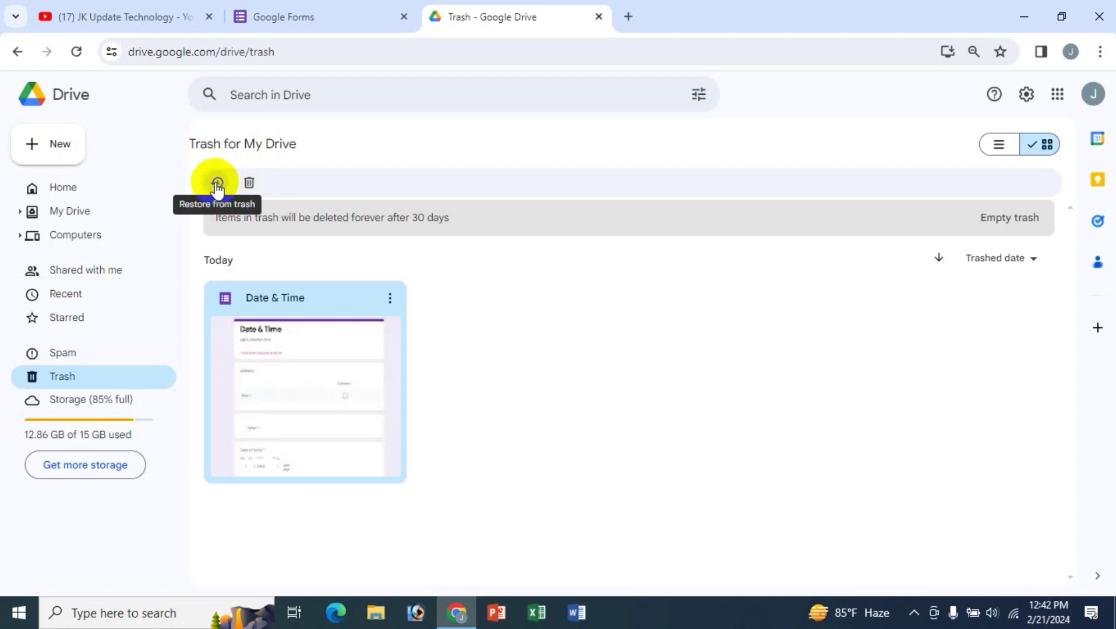
{"action": "left_click", "coordinate": [390, 297]}
{"action": "left_click", "coordinate": [432, 332]}
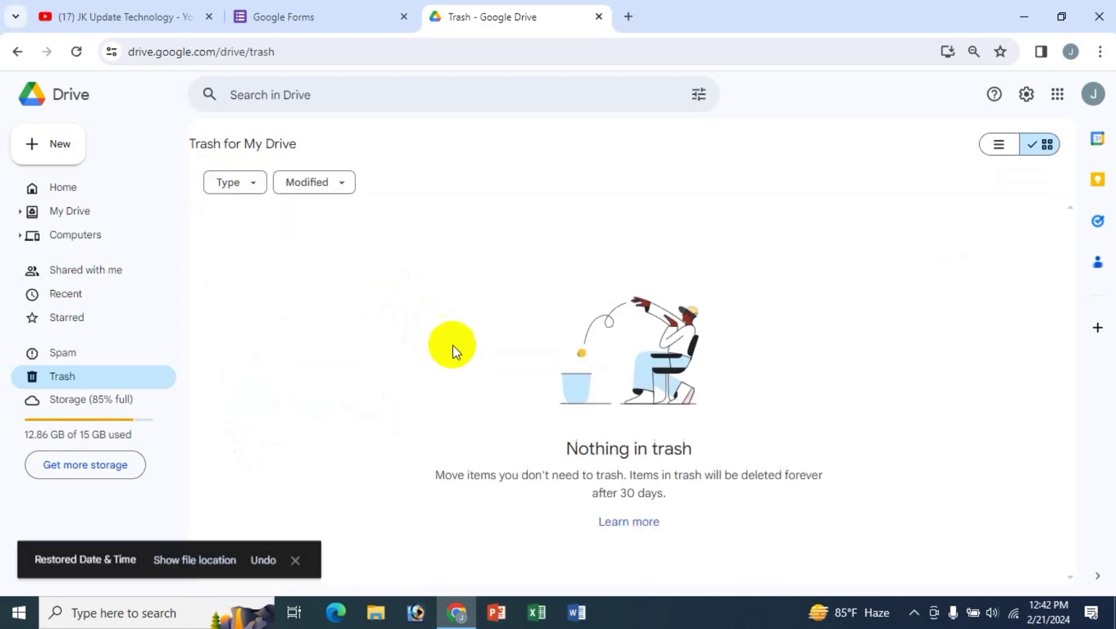
- Return to Google Forms, check the recent forms for Date & Time, and open the recent form "Test Form" in a new tab
{"action": "left_click", "coordinate": [315, 11]}
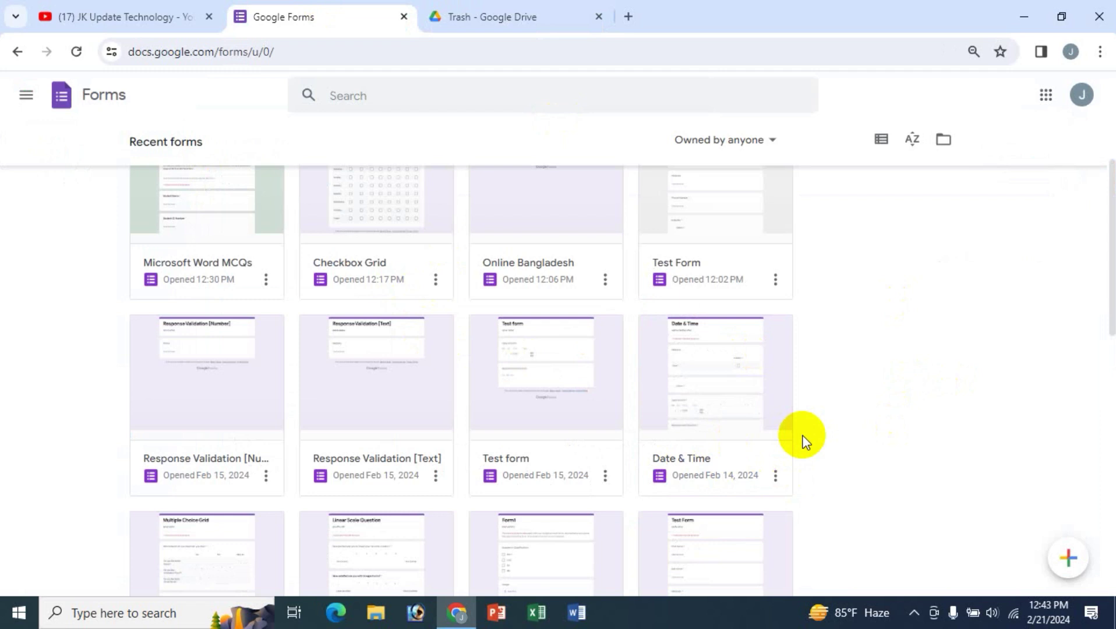
{"action": "scroll", "coordinate": [779, 390], "scroll_direction": "up", "scroll_amount": 5}
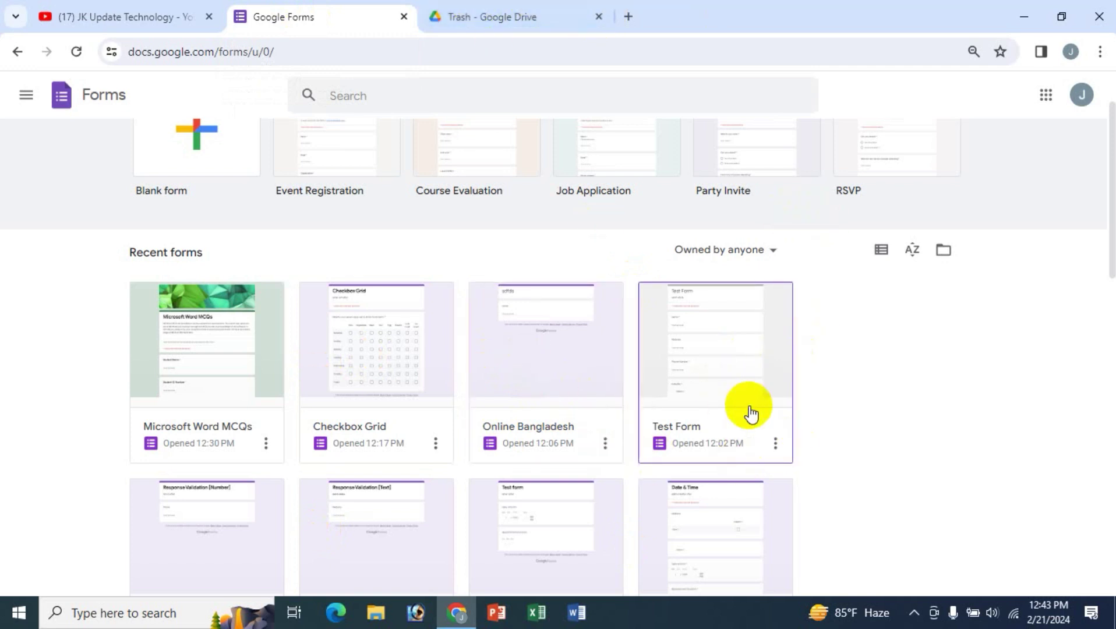
{"action": "left_click", "coordinate": [775, 444]}
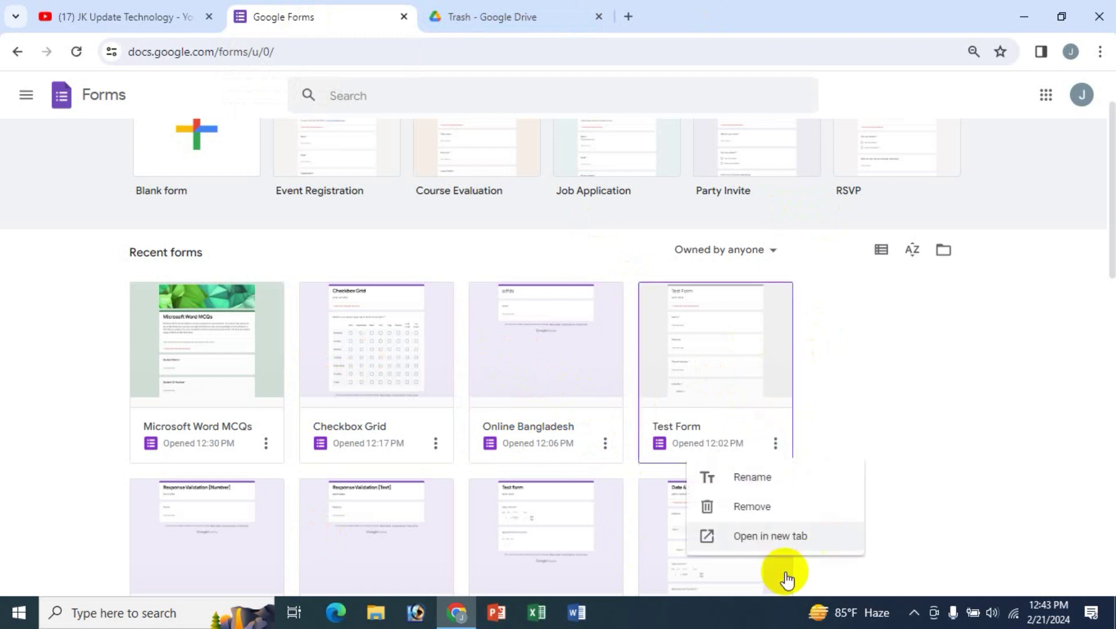
{"action": "left_click", "coordinate": [763, 546]}
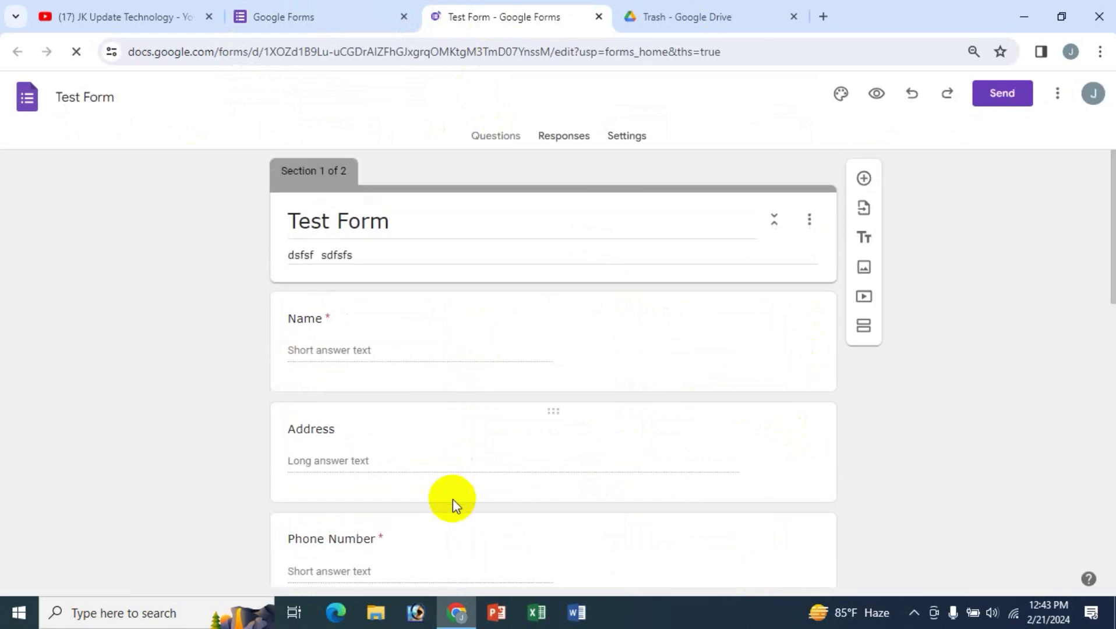
- Open the recent form "Checkbox Grid" in the same tab as the Google Forms list, and return to Test Form
{"action": "left_click", "coordinate": [352, 13]}
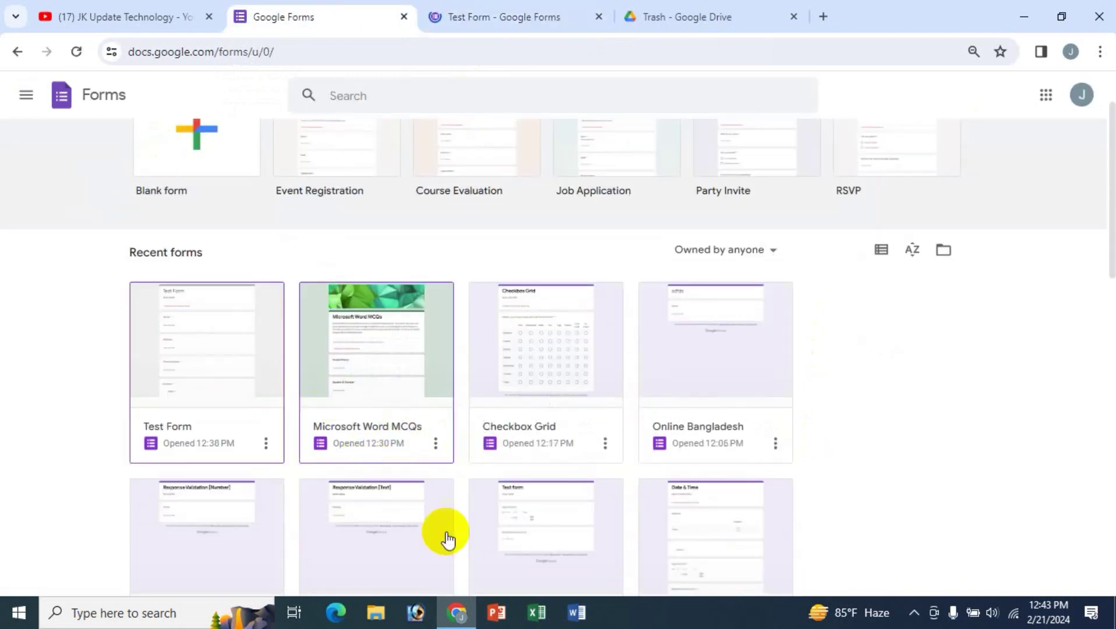
{"action": "left_click", "coordinate": [530, 370]}
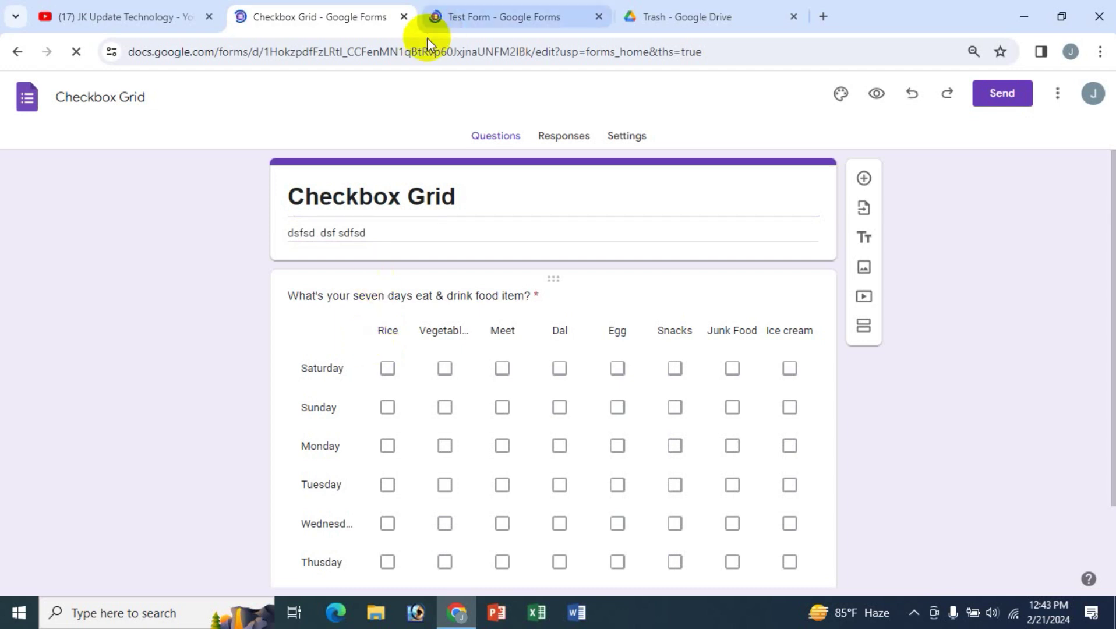
{"action": "left_click", "coordinate": [499, 17]}
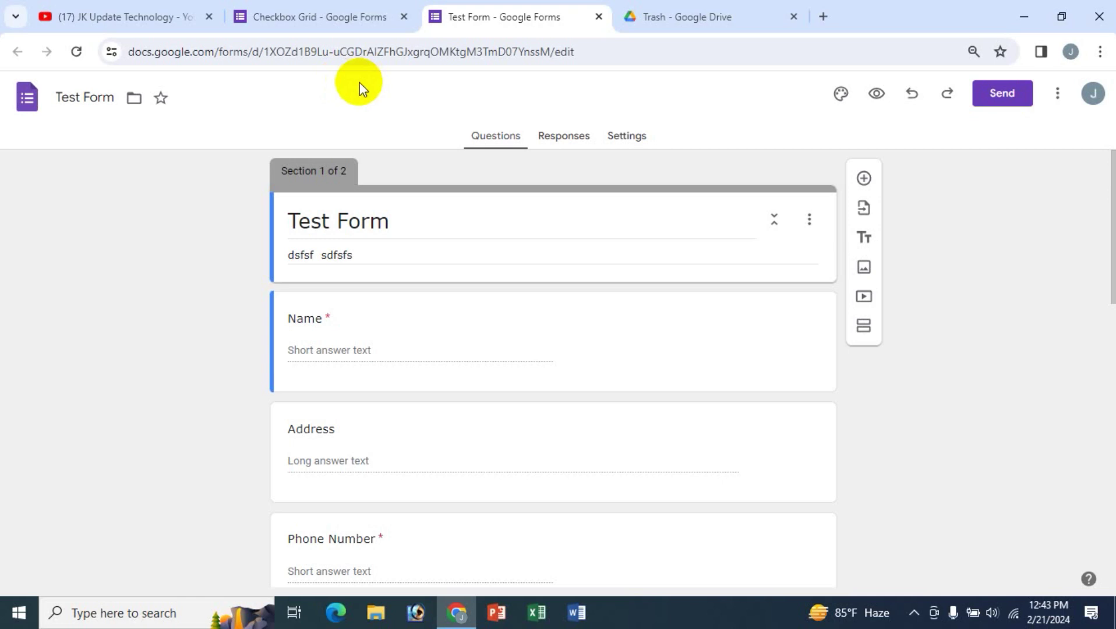
- Switch to the JK Update Technology channel page on YouTube
{"action": "left_click", "coordinate": [165, 17]}
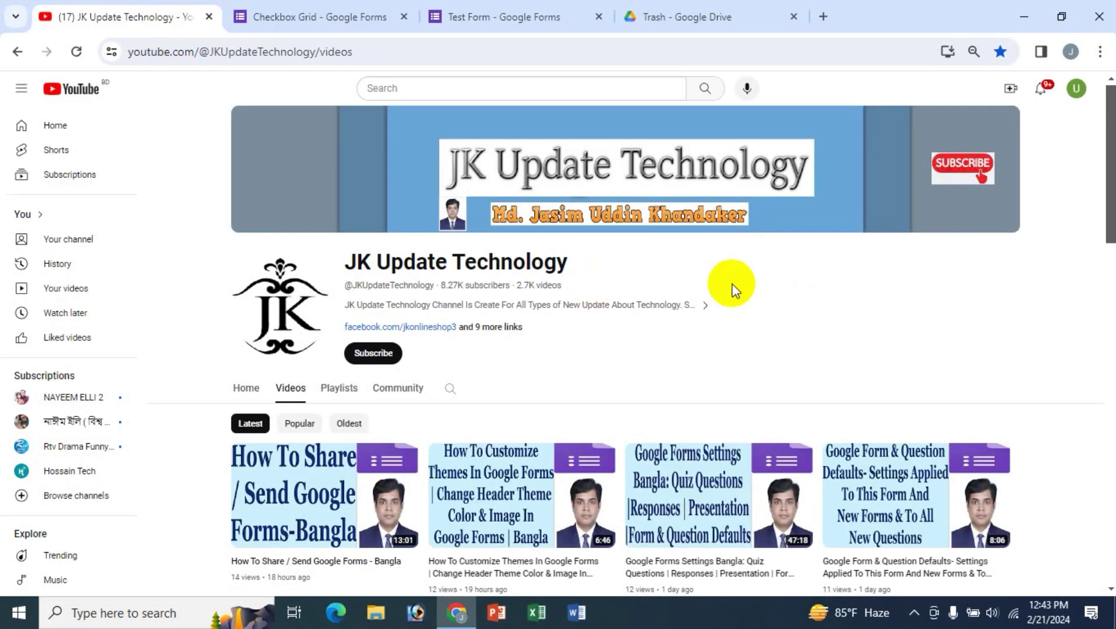